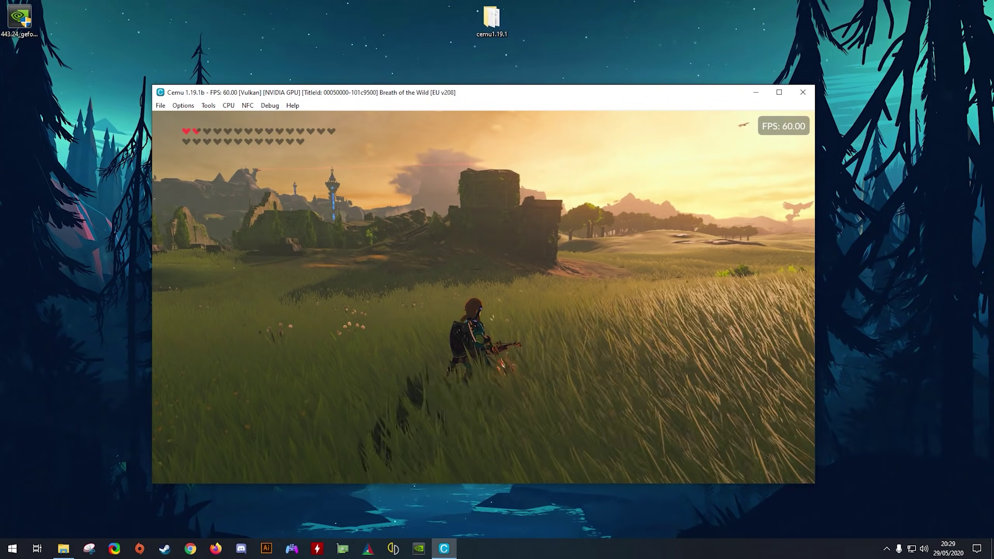
Quit the running Breath of the Wild session and relaunch Cemu.exe from the cemu1.19.1 folder, closing the folder and repositioning the emulator window
click(802, 92)
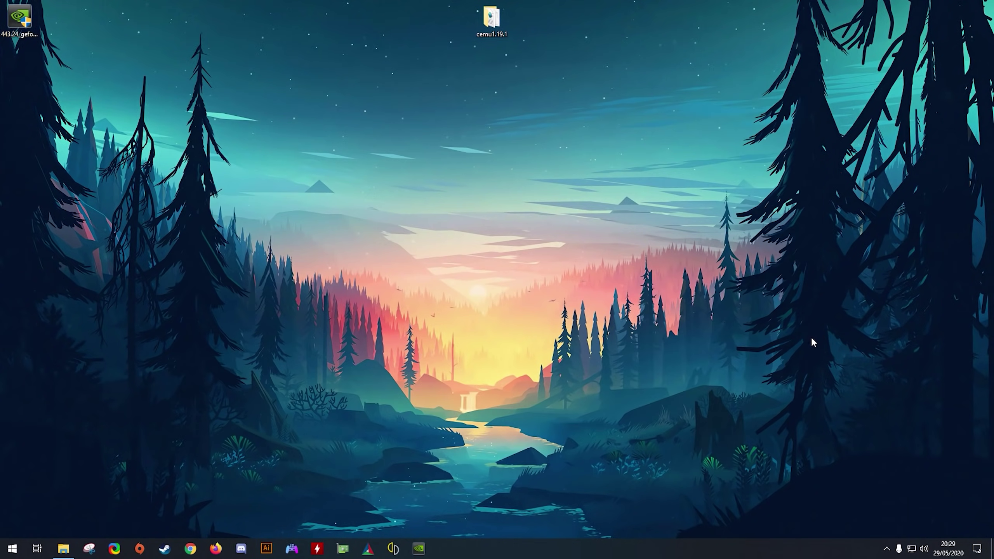
double_click(489, 21)
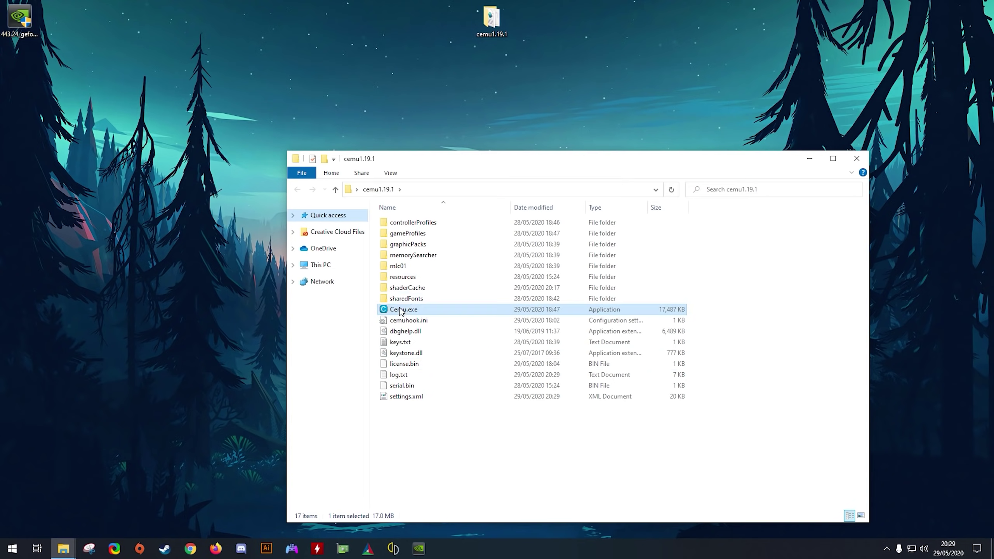
double_click(401, 310)
click(856, 159)
drag(526, 23, 696, 87)
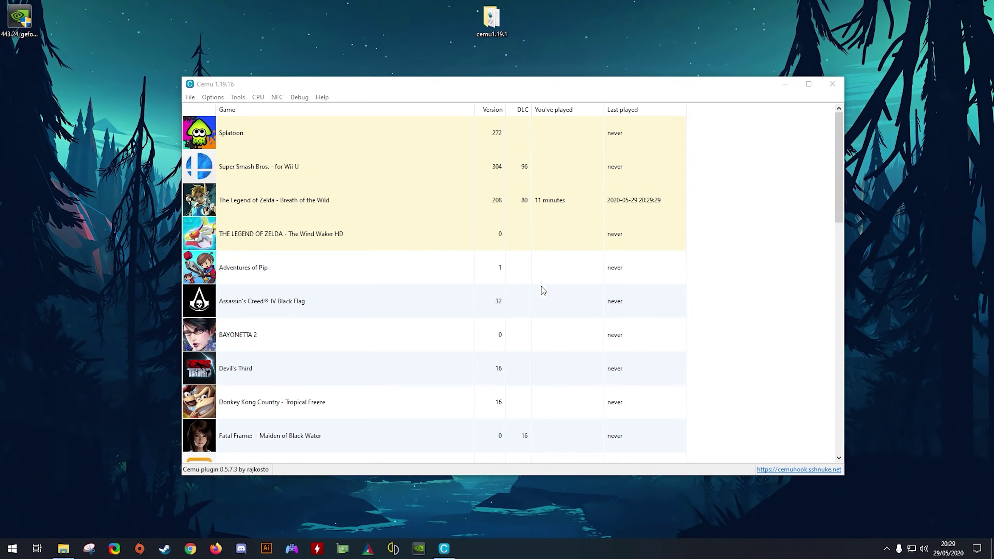
Review the Graphics and Overlay options in the general settings, including the graphics API and shader compiler notifications
click(212, 97)
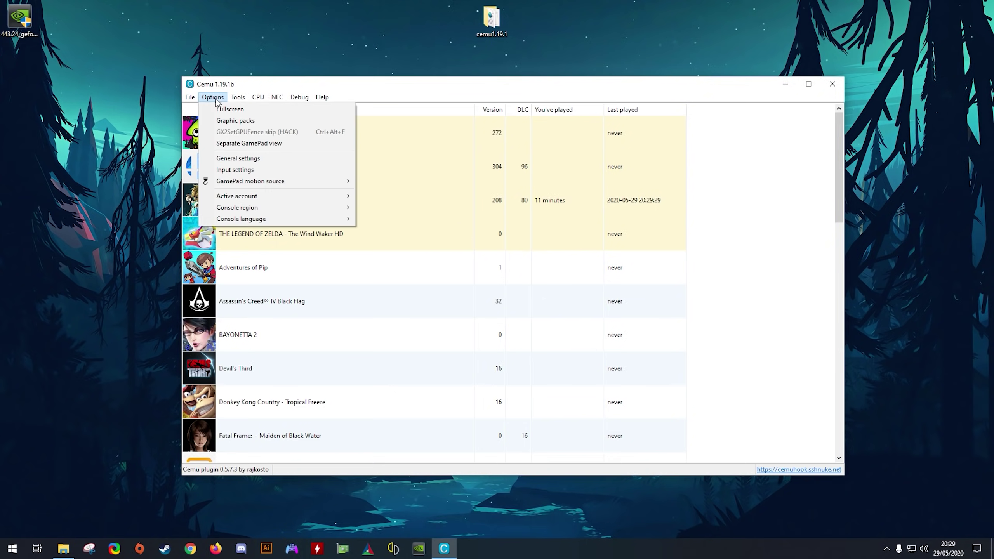
click(252, 159)
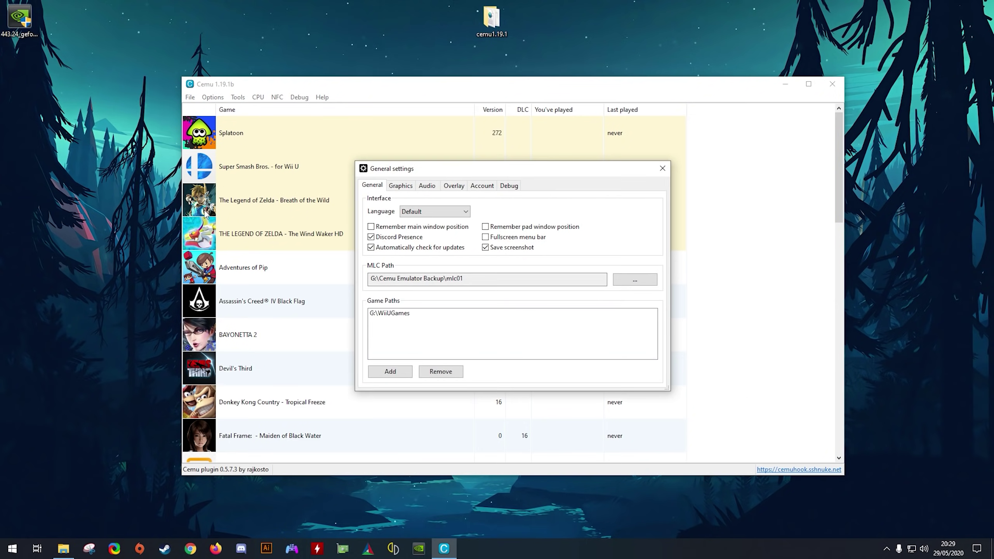
click(403, 187)
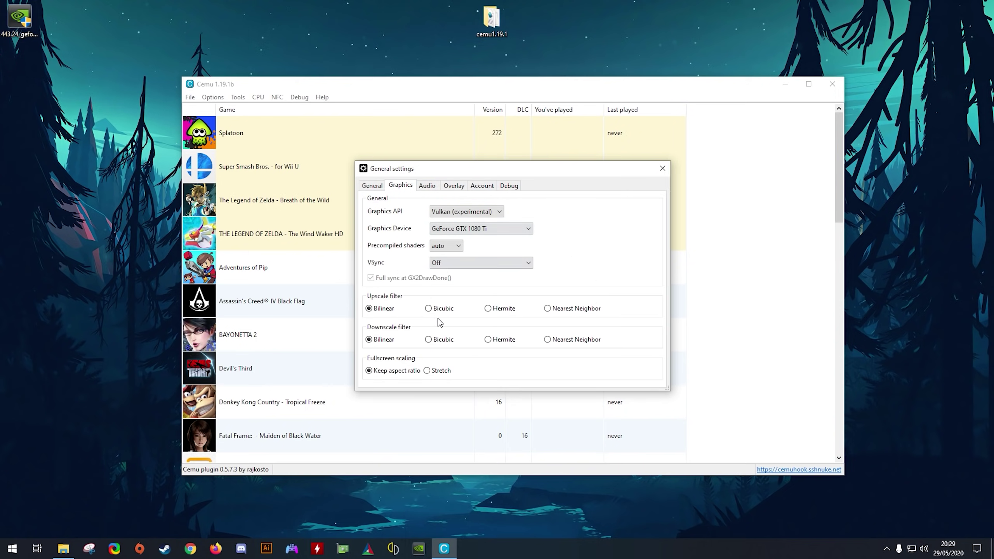
click(454, 187)
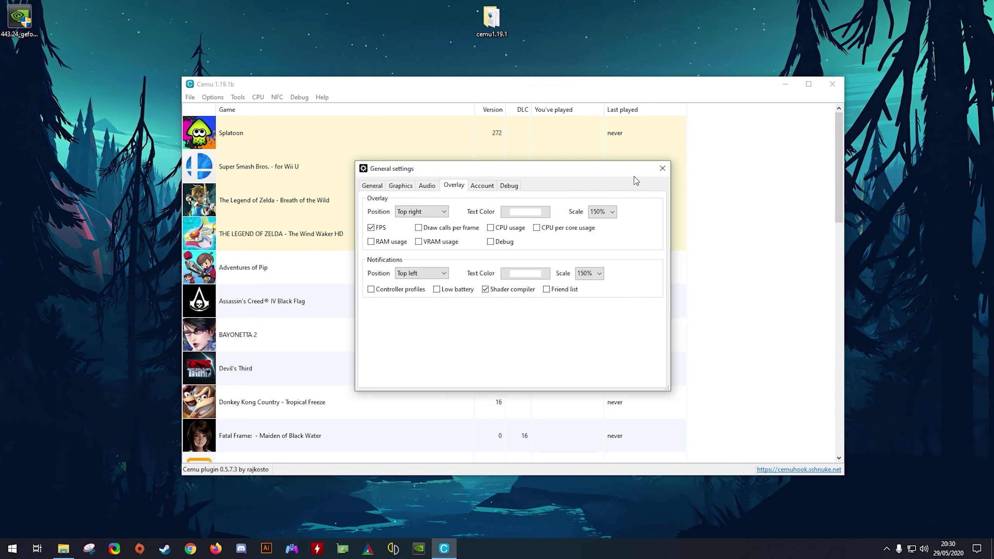
click(403, 187)
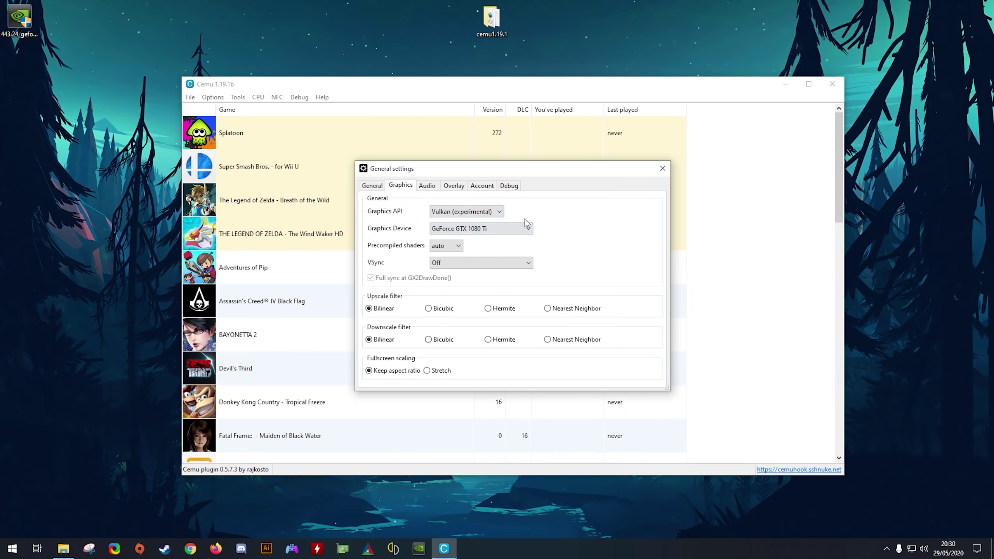
click(661, 170)
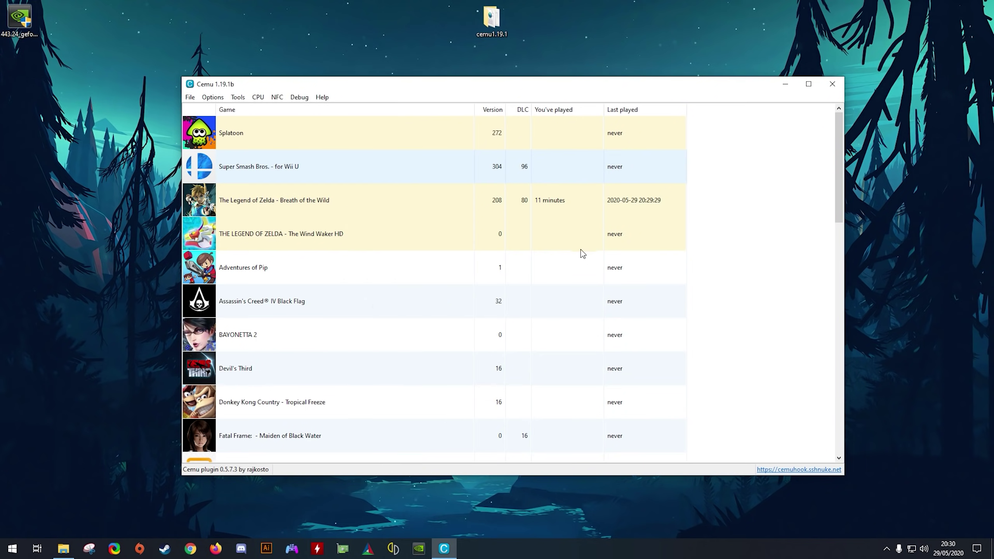
Check the experimental Async compile (Vulkan) option and the full file name of the GeForce driver installer on the desktop
click(300, 98)
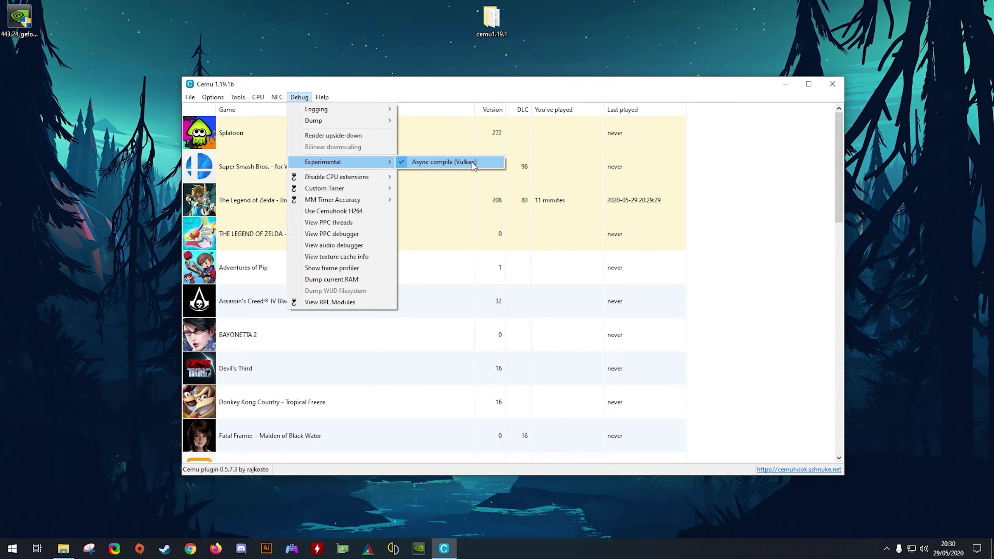
click(86, 193)
click(28, 18)
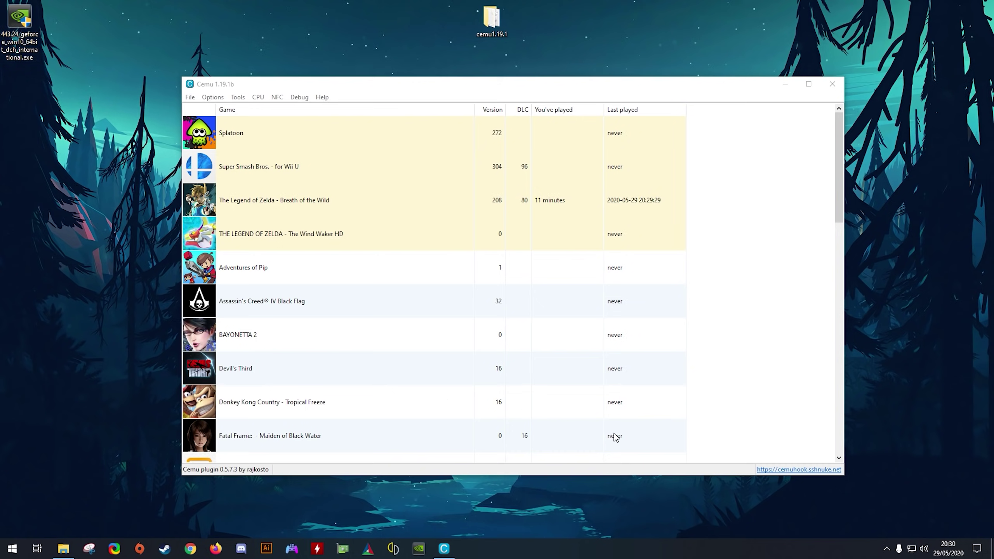
Open the Title Manager and fix the misplaced update entries for MARIO KART 8 and TEKKEN TAG TOURNAMENT 2
click(238, 97)
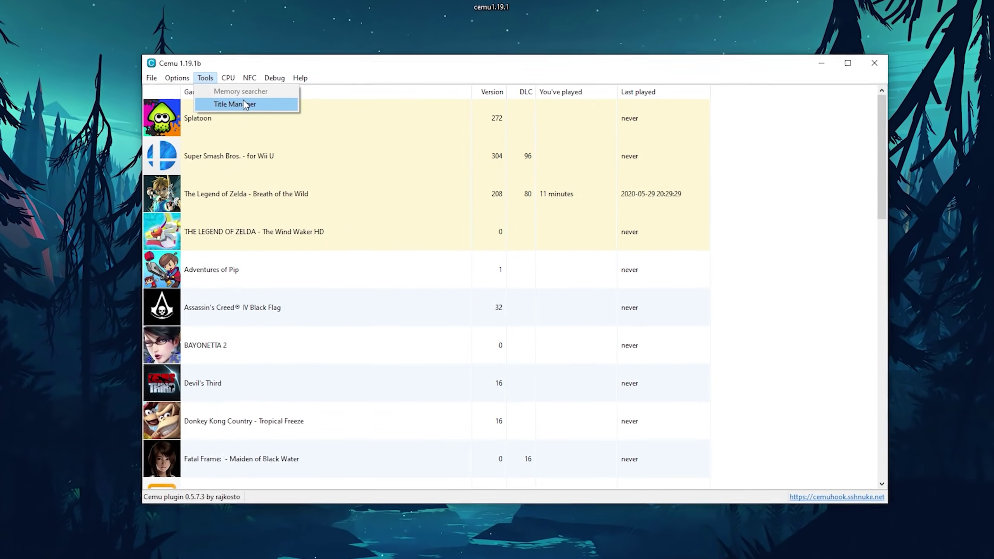
click(252, 112)
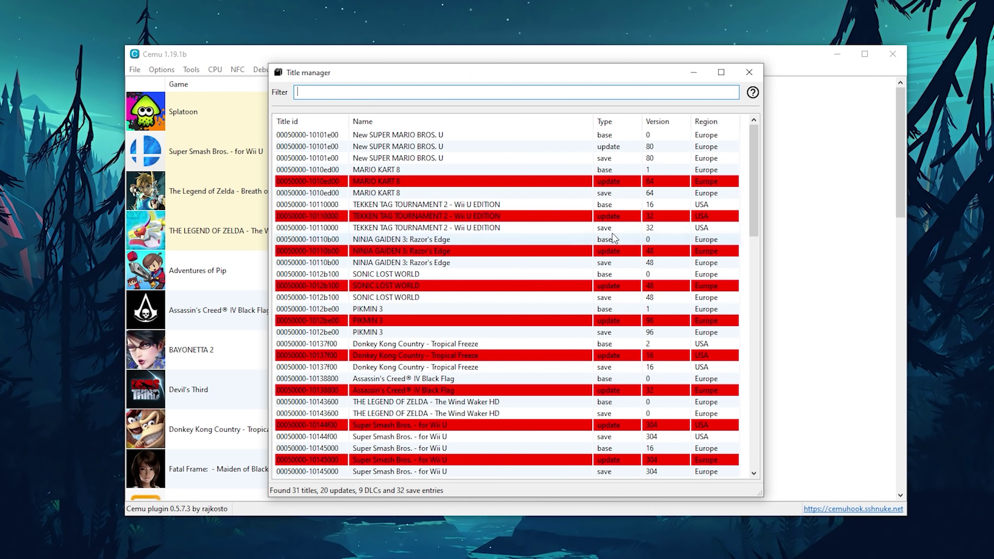
right_click(607, 186)
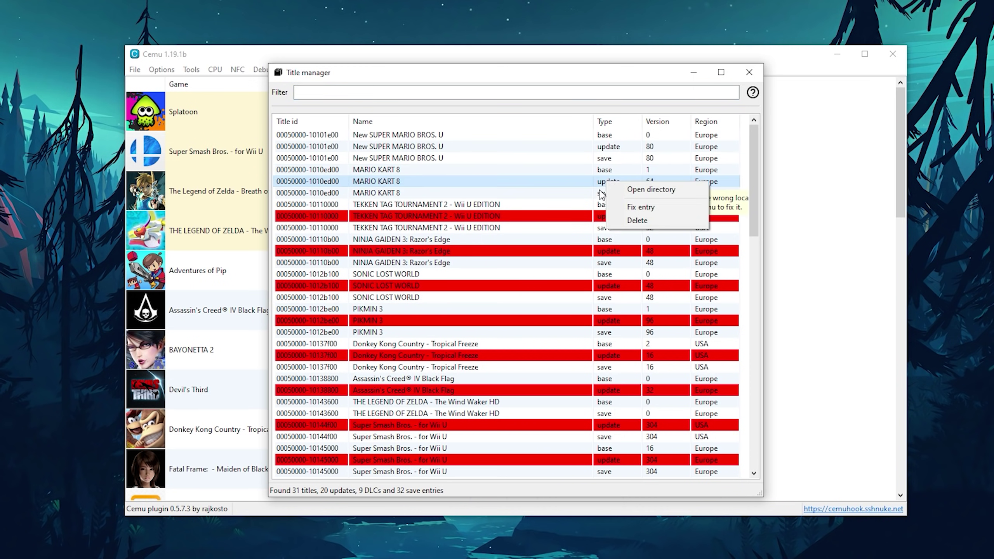
click(647, 207)
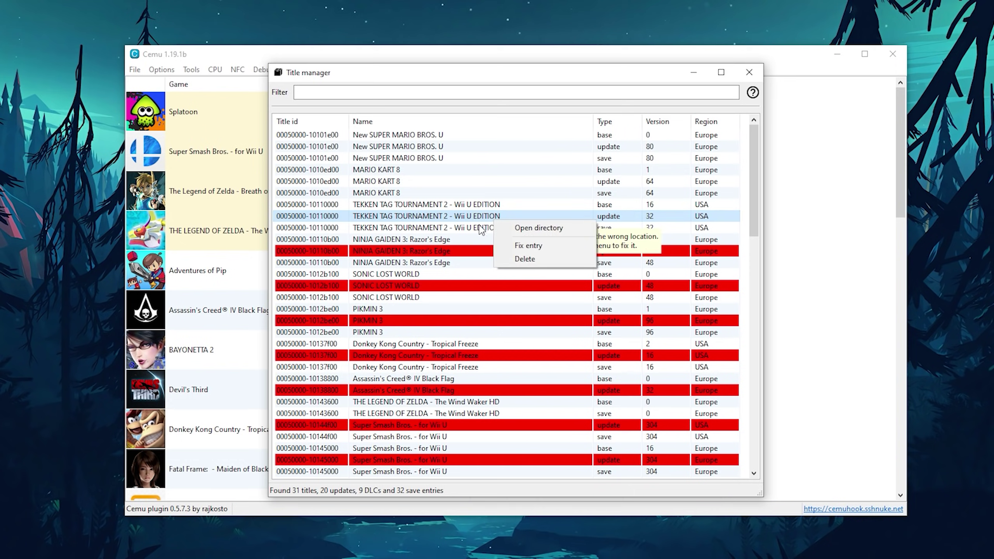
click(529, 245)
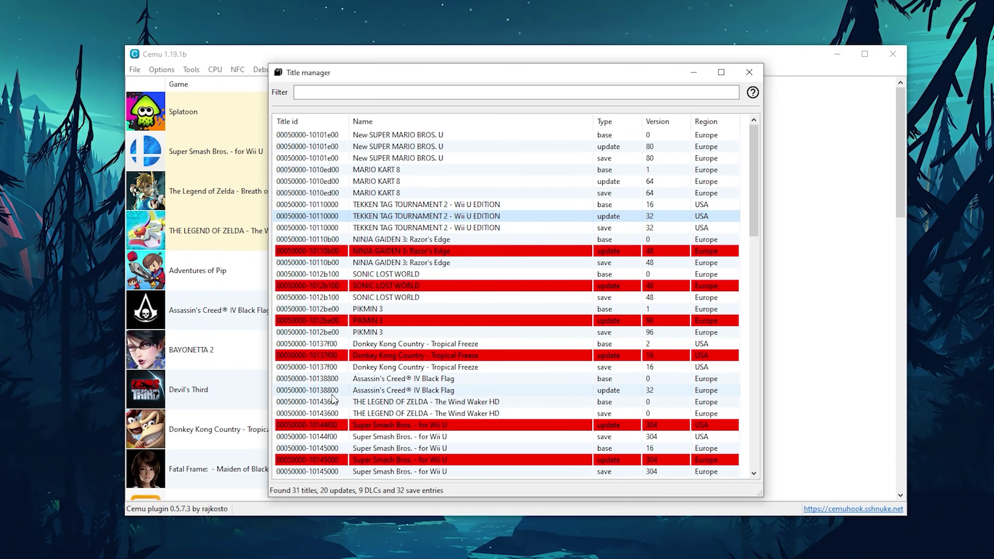
Fix the flagged The Legend of Zelda - Breath of the Wild update entry, agreeing to delete the redundant version
drag(761, 215, 755, 374)
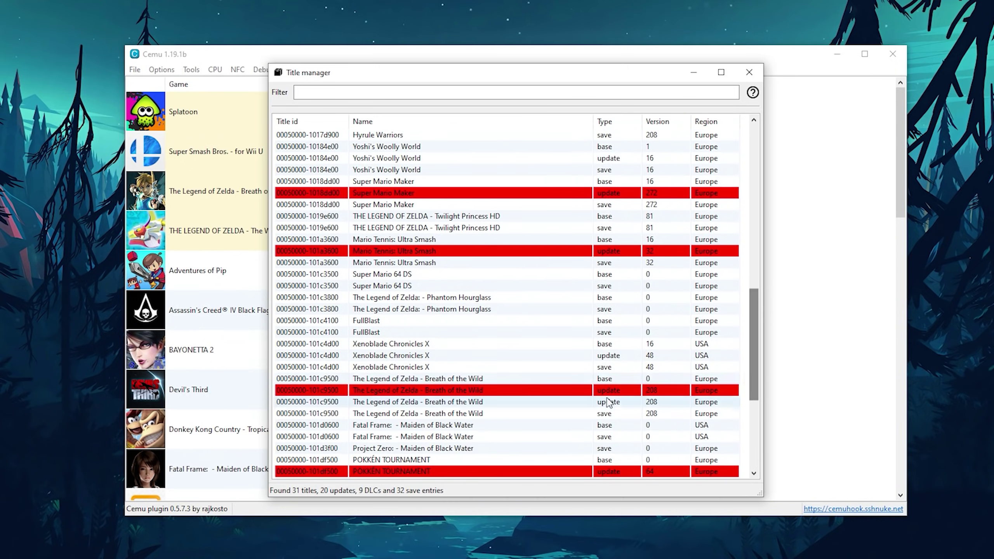
click(659, 393)
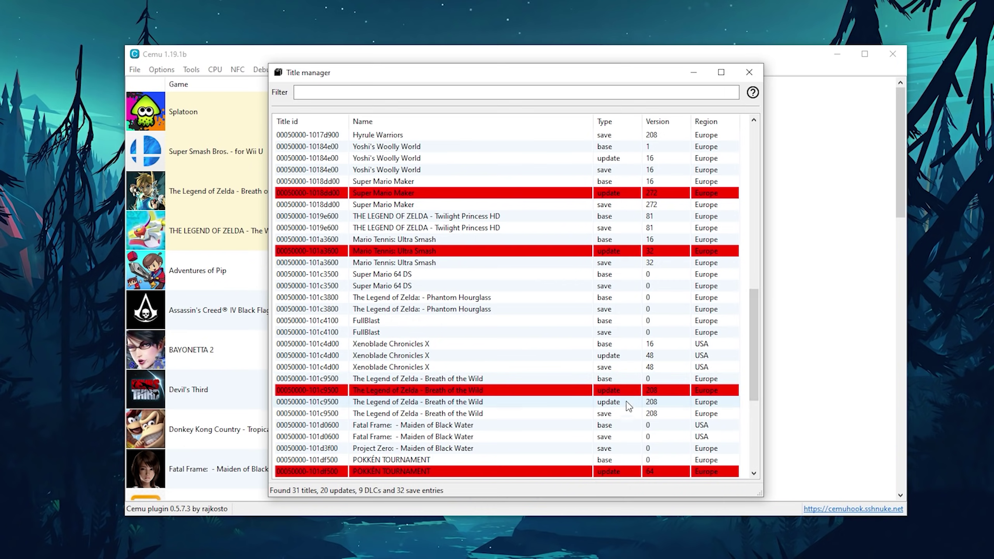
click(653, 392)
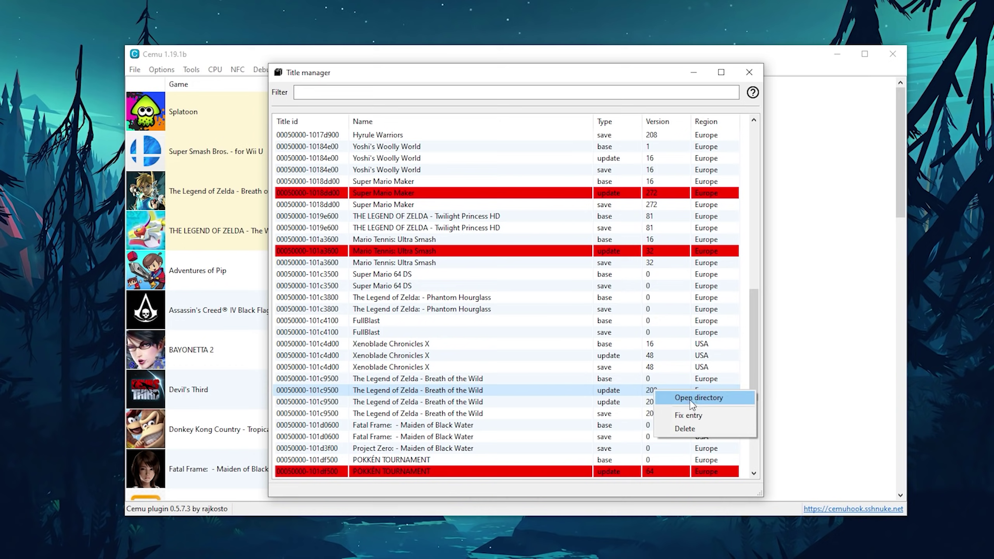
click(689, 414)
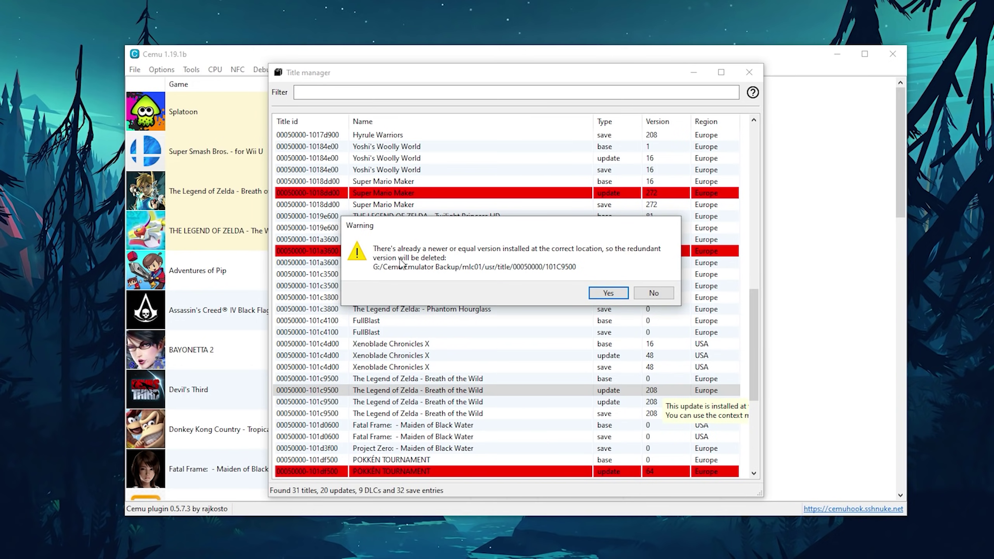
click(608, 293)
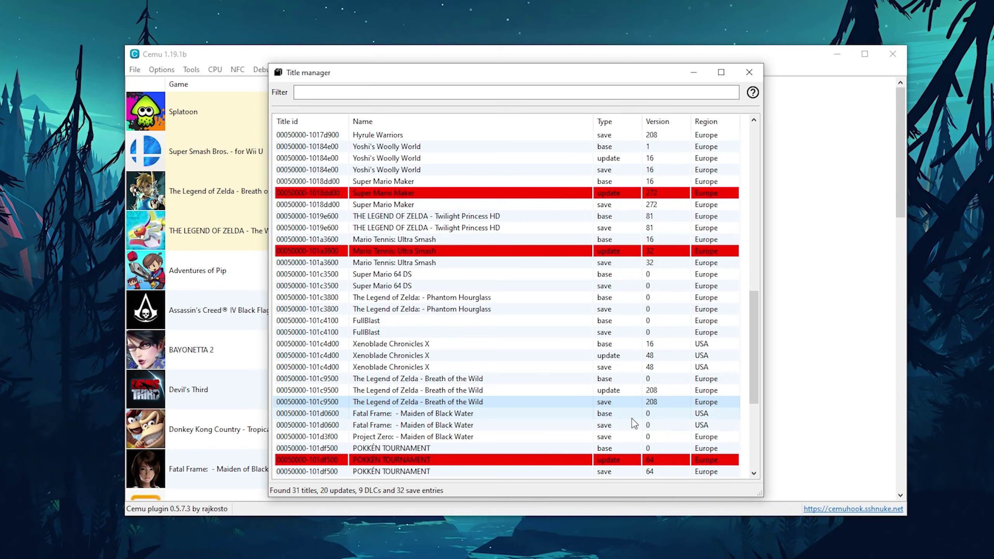
Fix the flagged update entries for POKKÉN TOURNAMENT and Mario Tennis: Ultra Smash
scroll(538, 355, down, 2)
right_click(657, 389)
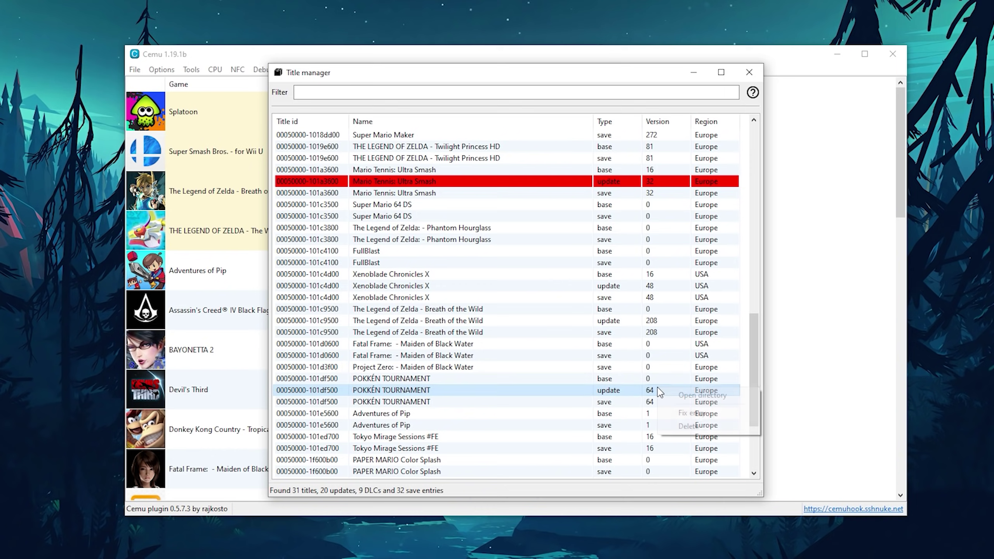
click(693, 412)
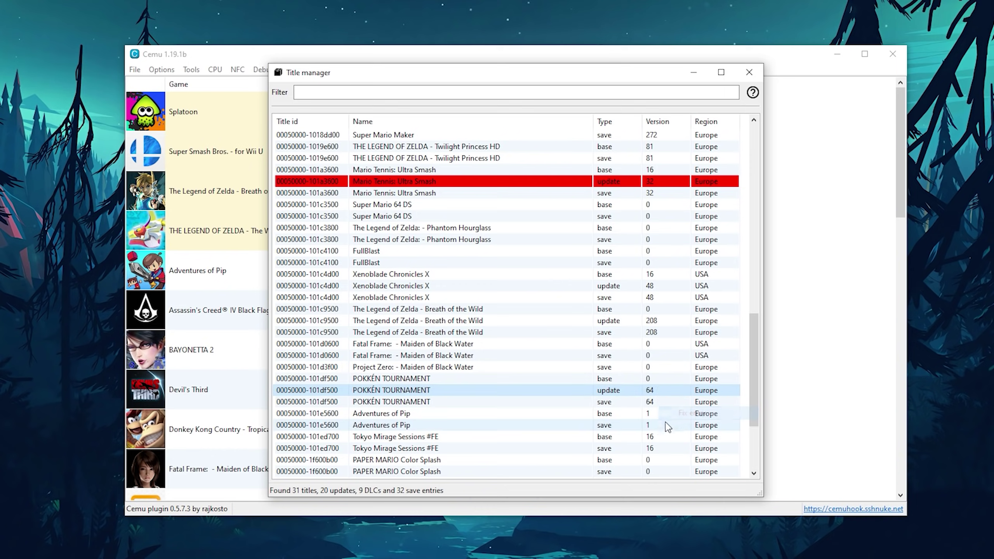
right_click(607, 181)
click(634, 212)
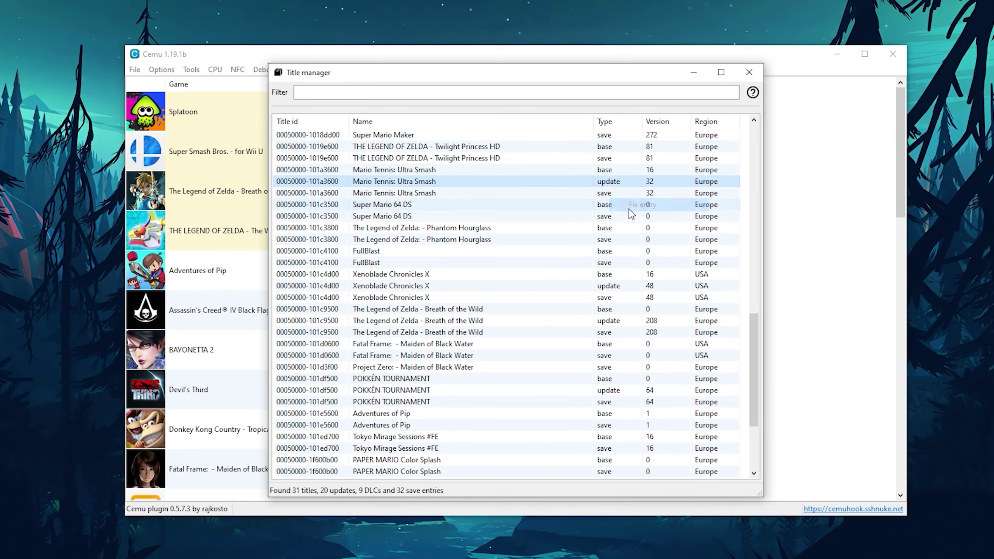
Fix the flagged update entries for Super Mario Maker, Shovel Knight: Treasure Trove and Splatoon
drag(750, 349, 758, 274)
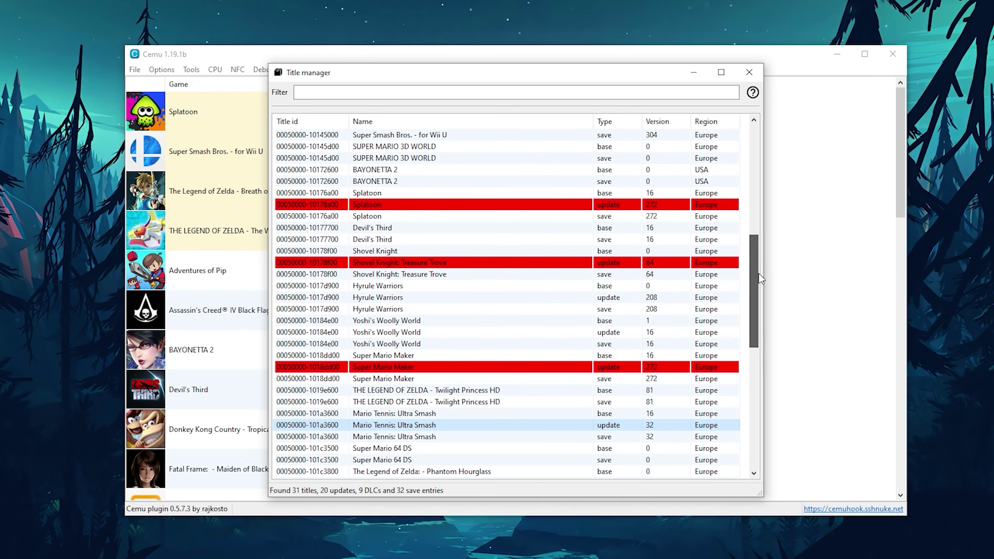
right_click(614, 370)
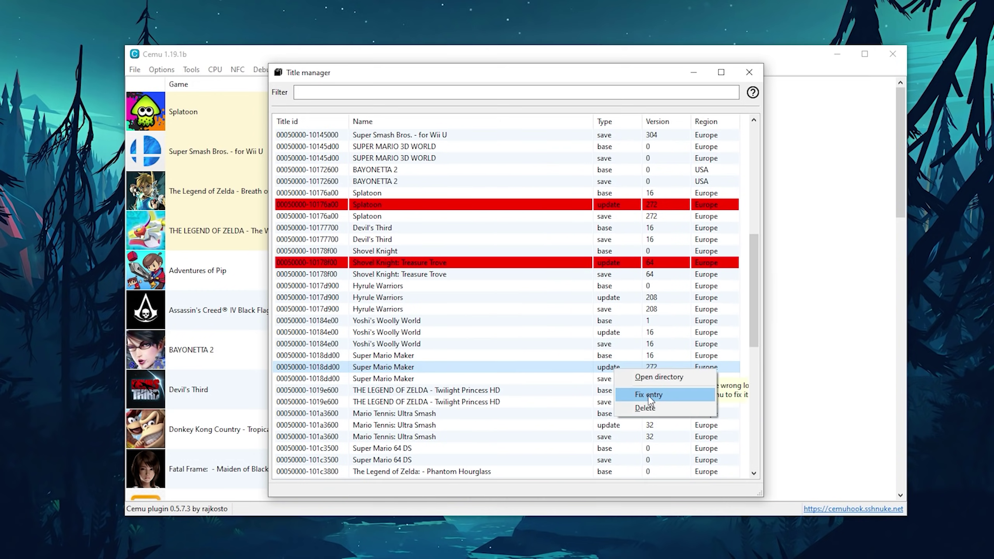
click(648, 394)
right_click(606, 263)
click(632, 283)
right_click(624, 205)
click(642, 235)
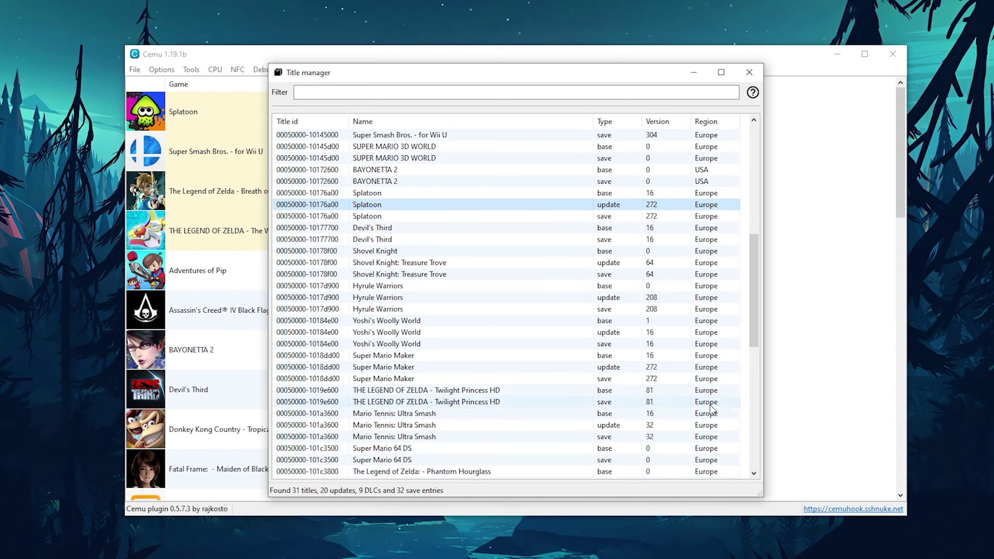
Fix the European and USA Super Smash Bros. - for Wii U update entries and the Assassin's Creed IV Black Flag update entry
scroll(643, 402, up, 7)
right_click(626, 379)
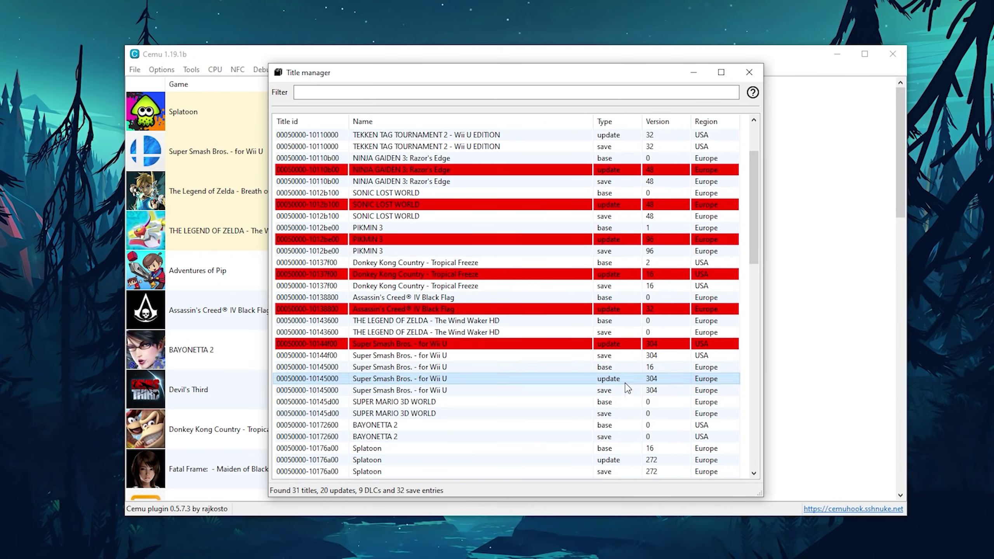
click(661, 410)
right_click(621, 344)
click(650, 369)
right_click(616, 310)
click(649, 337)
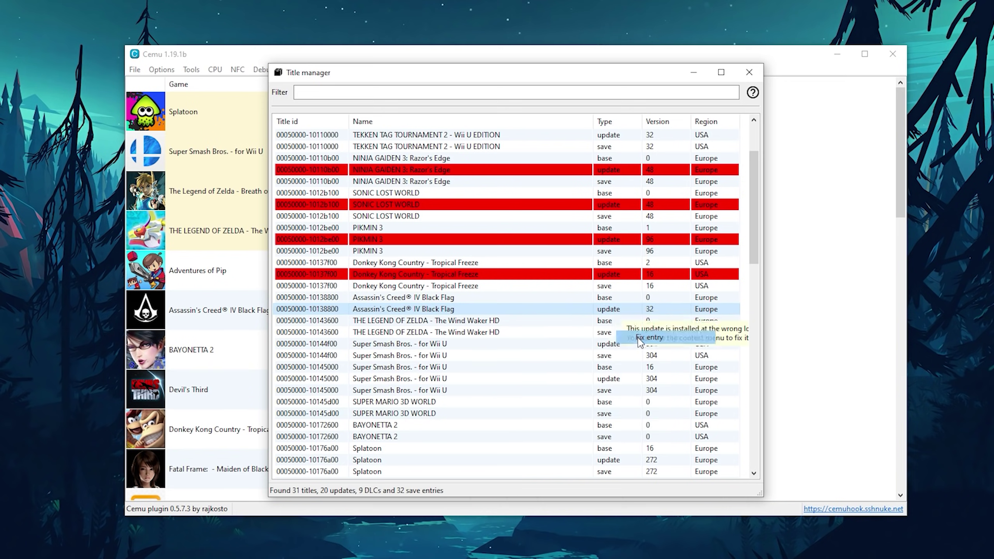
Fix the flagged update entries for Donkey Kong Country - Tropical Freeze, PIKMIN 3, SONIC LOST WORLD and NINJA GAIDEN 3: Razor's Edge
right_click(626, 274)
click(641, 302)
right_click(623, 241)
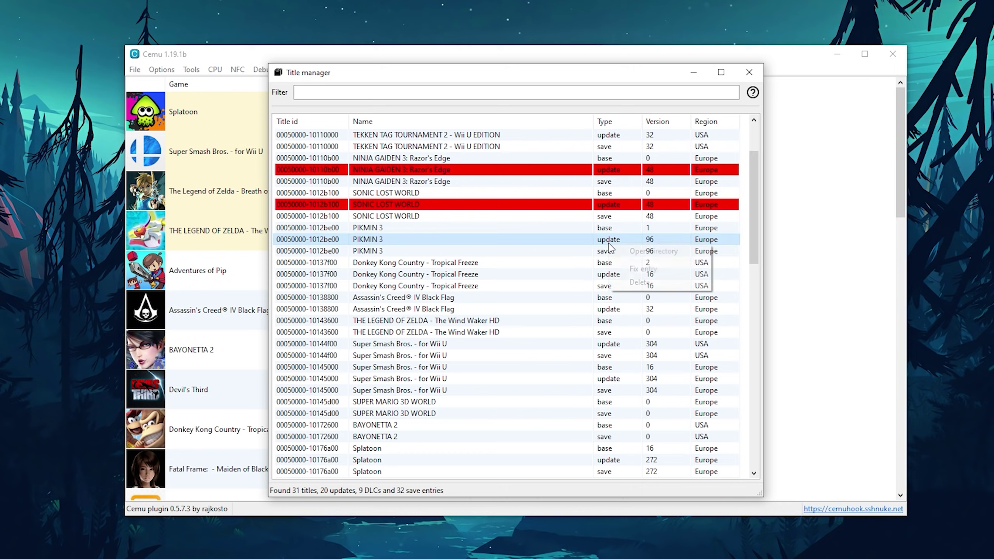
click(651, 268)
right_click(617, 204)
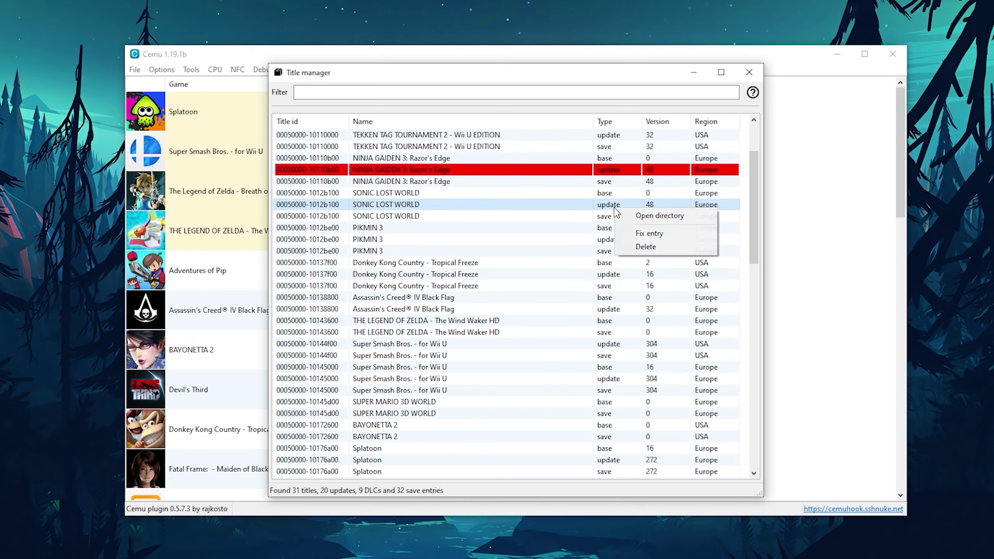
click(644, 226)
right_click(608, 171)
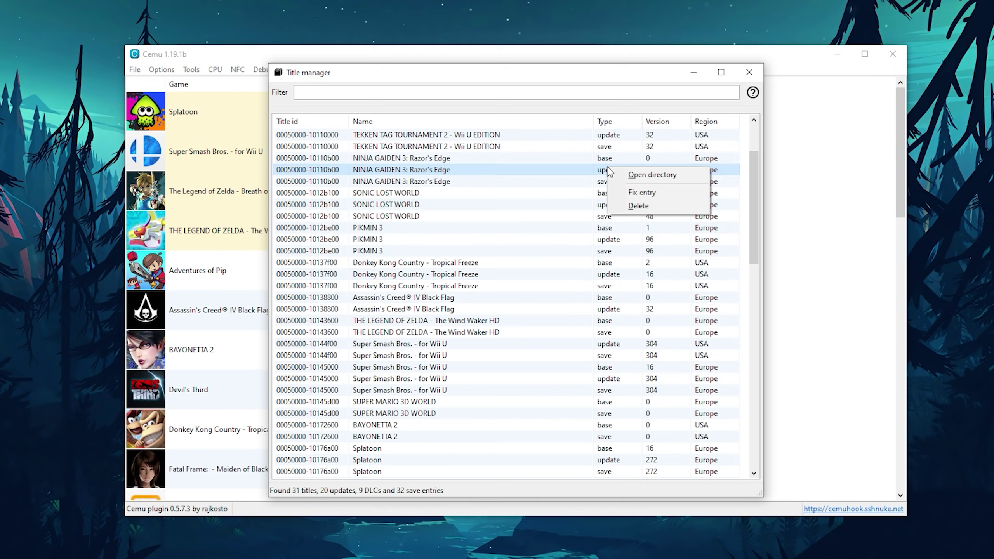
click(641, 192)
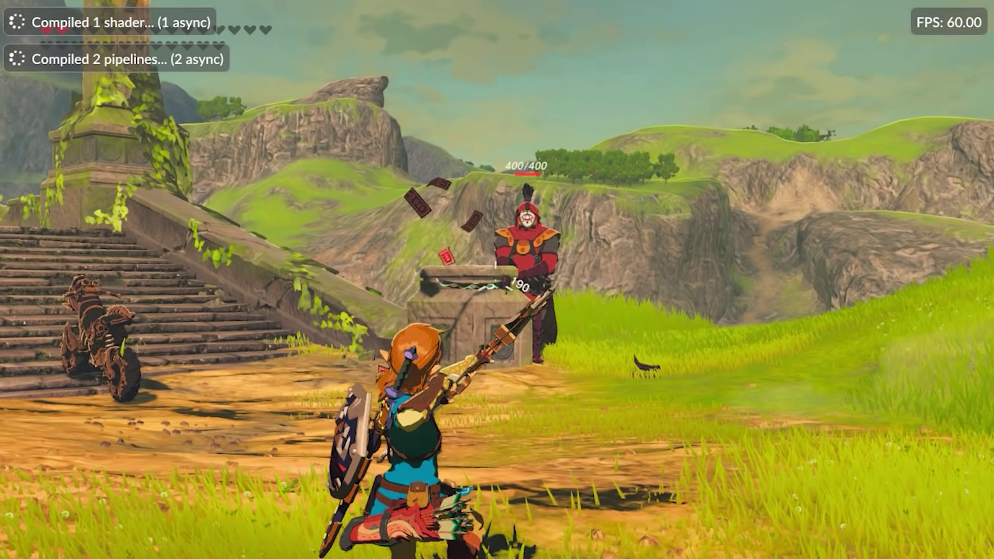